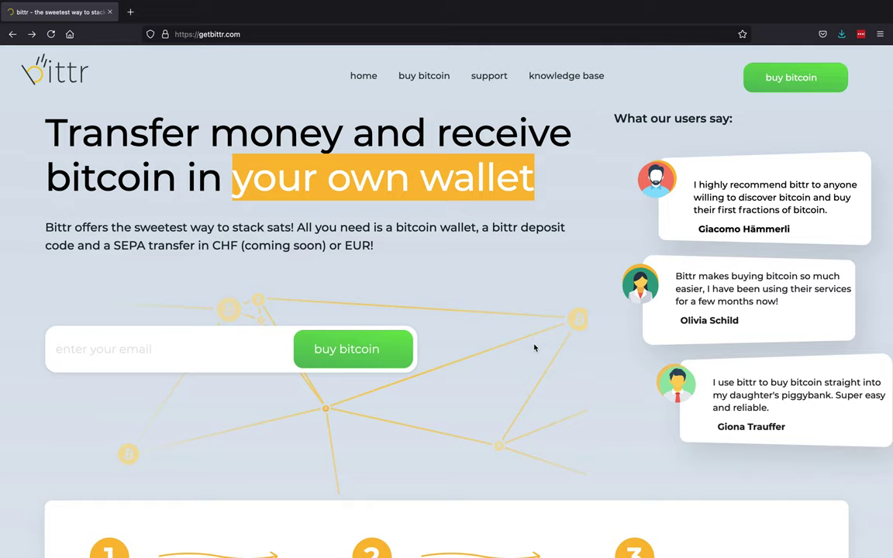
# - Leave the full-screen bittr browser space and return to the macOS desktop
pyautogui.hotkey('ctrl', 'Left')
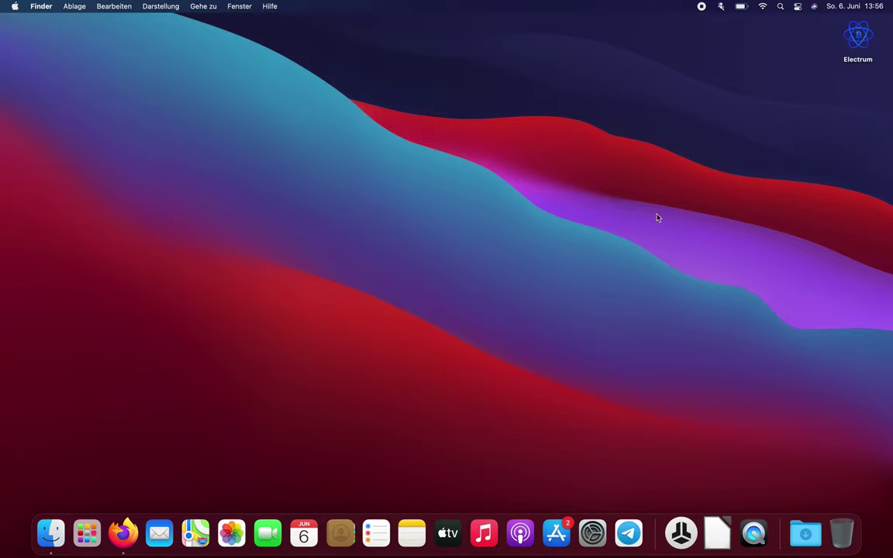
# - Launch Electrum and start a new wallet file named wallet_Tutorial
pyautogui.doubleClick(863, 38)
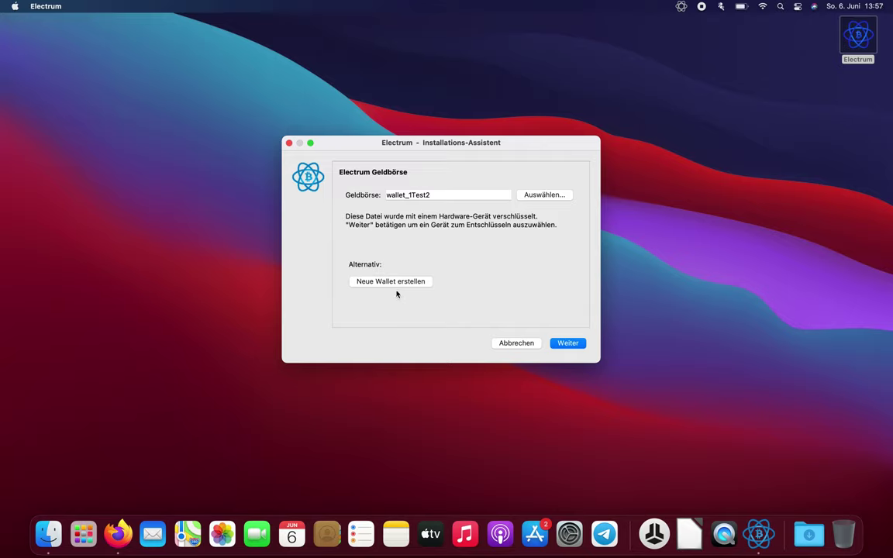
pyautogui.click(400, 282)
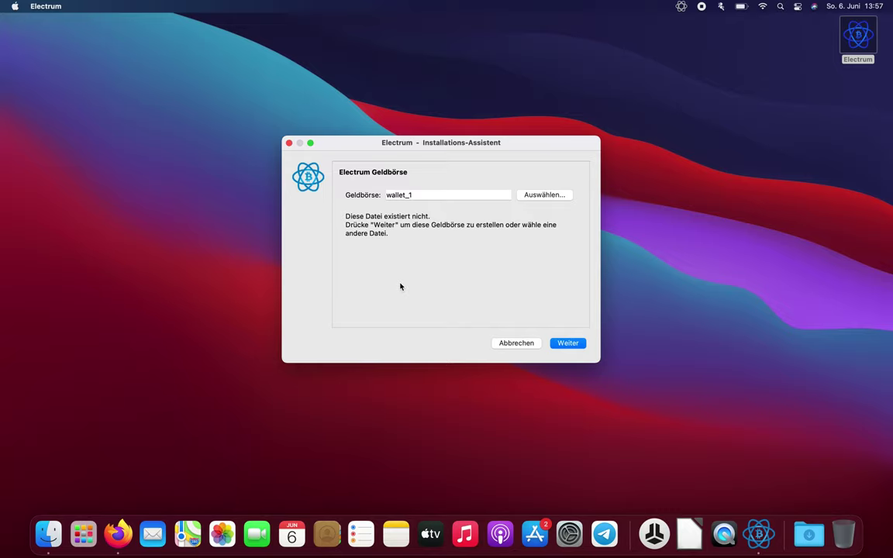
pyautogui.click(431, 195)
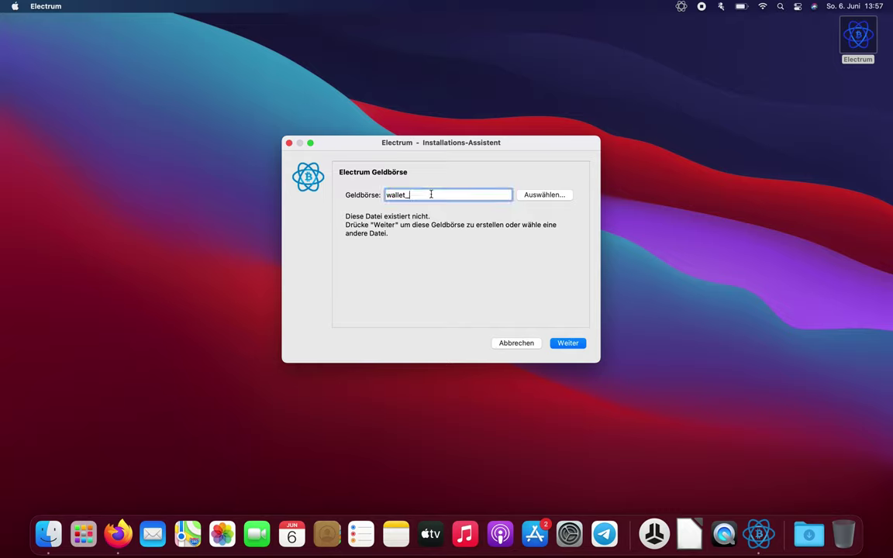
pyautogui.write('Tutorial')
pyautogui.press('Return')
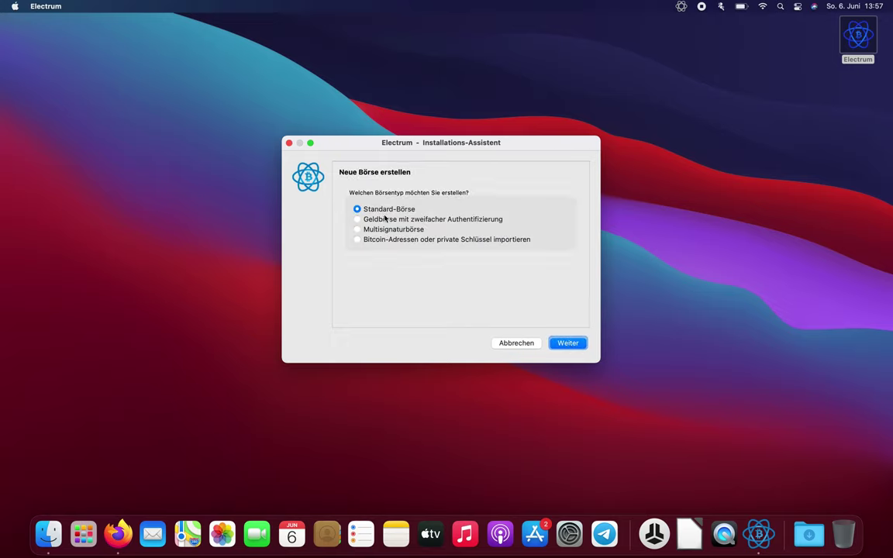
# - Accept the Standard-Börse wallet type and choose to use a hardware device for the keys
pyautogui.press('Return')
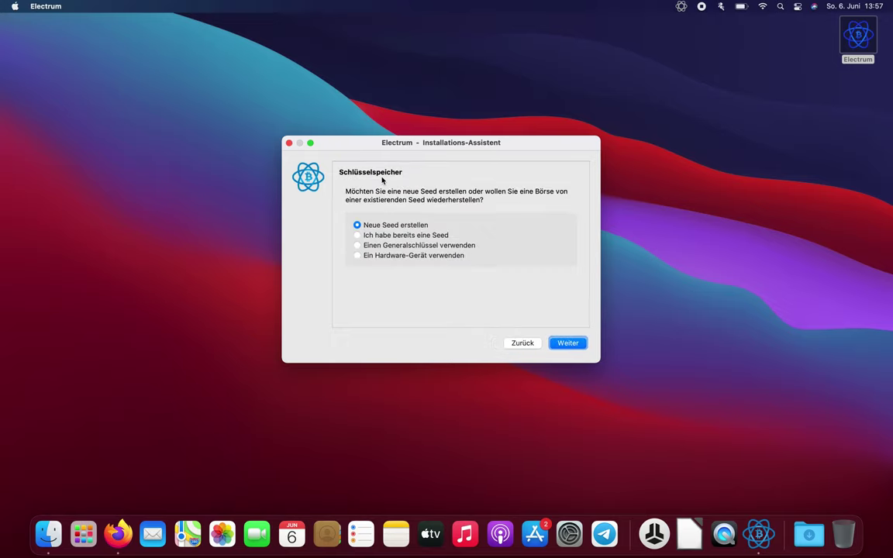
pyautogui.click(358, 256)
pyautogui.click(567, 344)
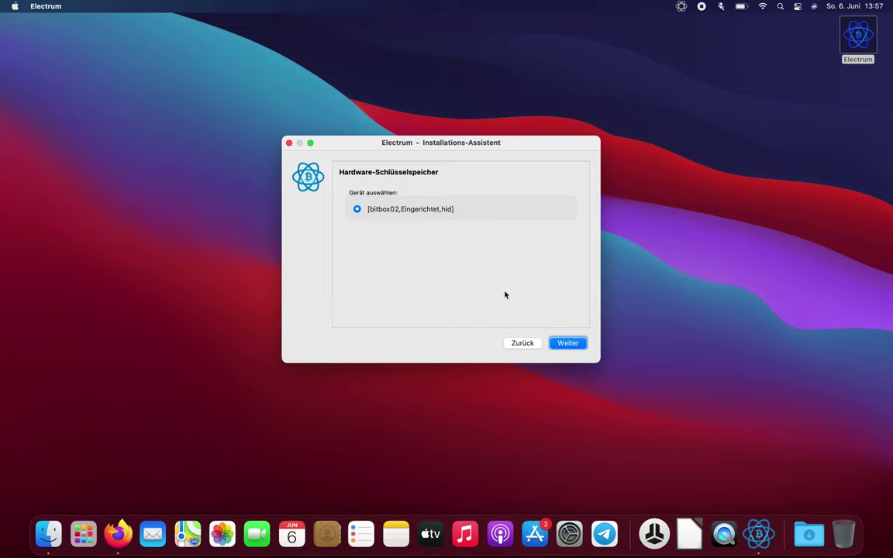
# - Proceed with the detected bitbox02 and move the setup window higher on screen
pyautogui.click(560, 345)
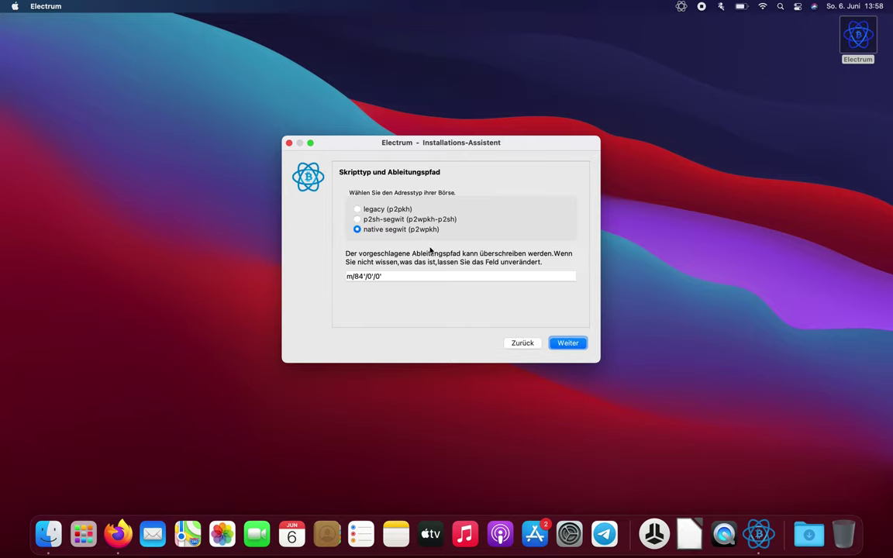
pyautogui.moveTo(478, 146); pyautogui.dragTo(478, 106)
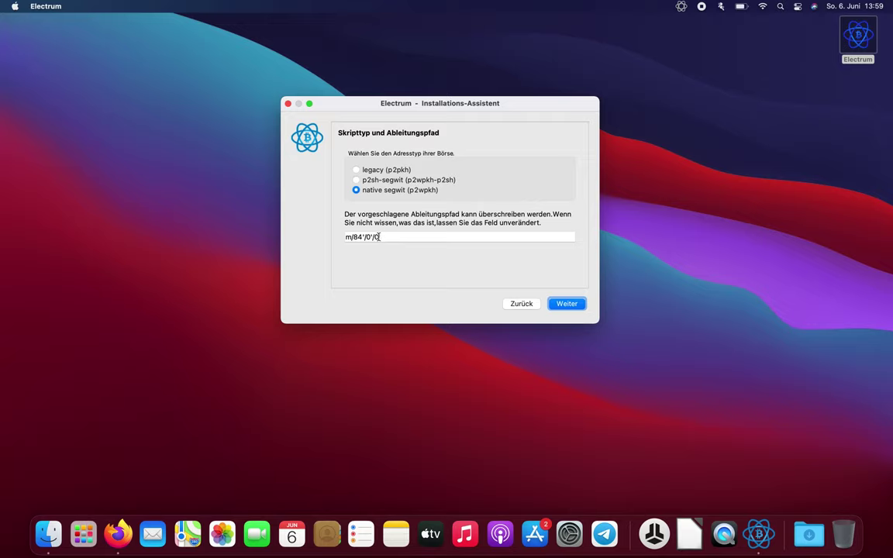
# - Change the native segwit derivation path from m/84'/0'/0' to m/84'/0'/1' and continue
pyautogui.click(385, 238)
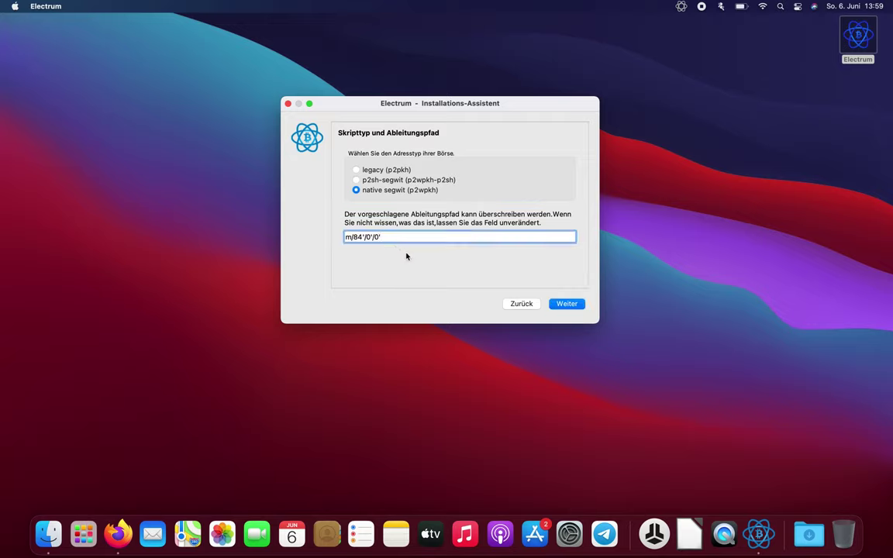
pyautogui.press('BackSpace')
pyautogui.press('BackSpace')
pyautogui.write("1'")
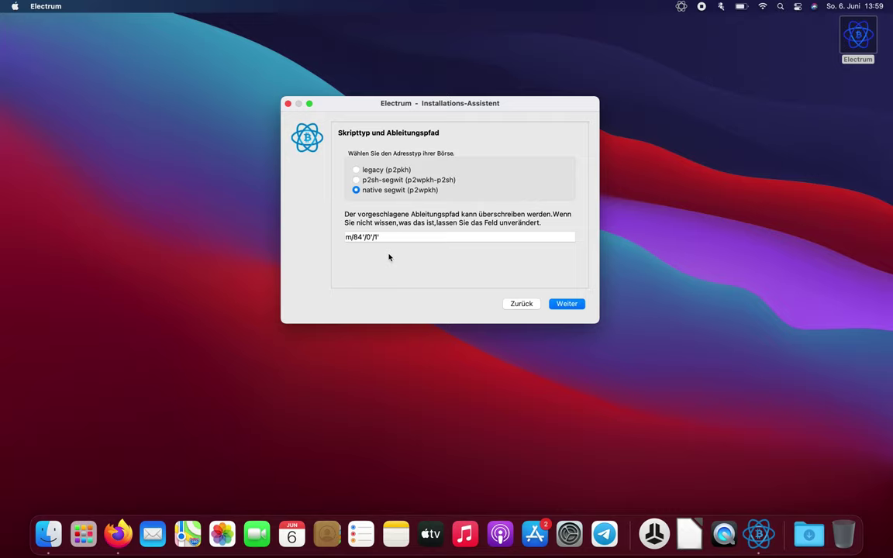
pyautogui.click(575, 307)
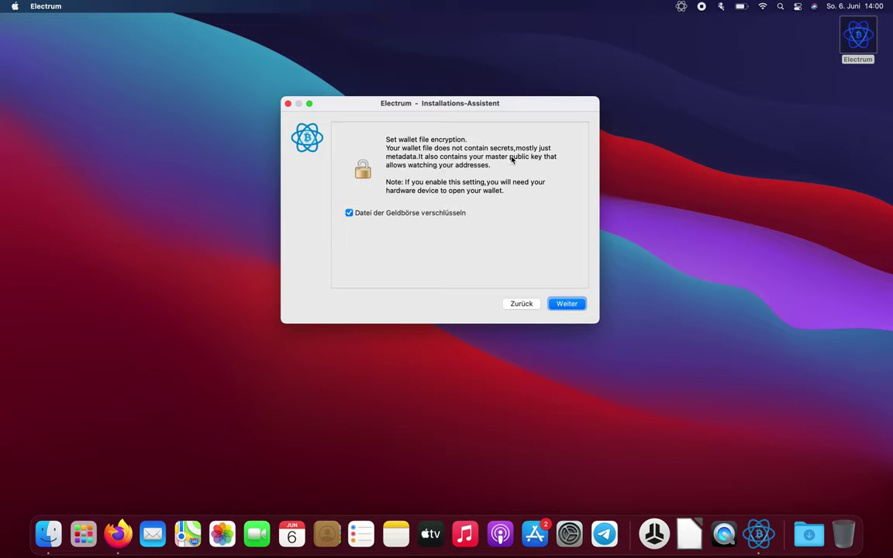
# - Keep 'Datei der Geldbörse verschlüsseln' ticked and finish the wizard to open wallet_Tutorial
pyautogui.click(348, 213)
pyautogui.click(566, 304)
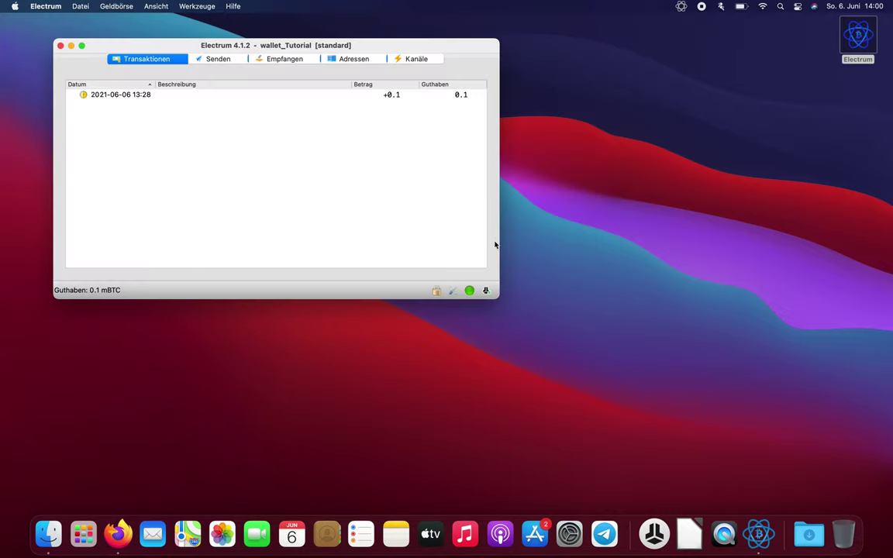
pyautogui.moveTo(497, 235); pyautogui.dragTo(626, 231)
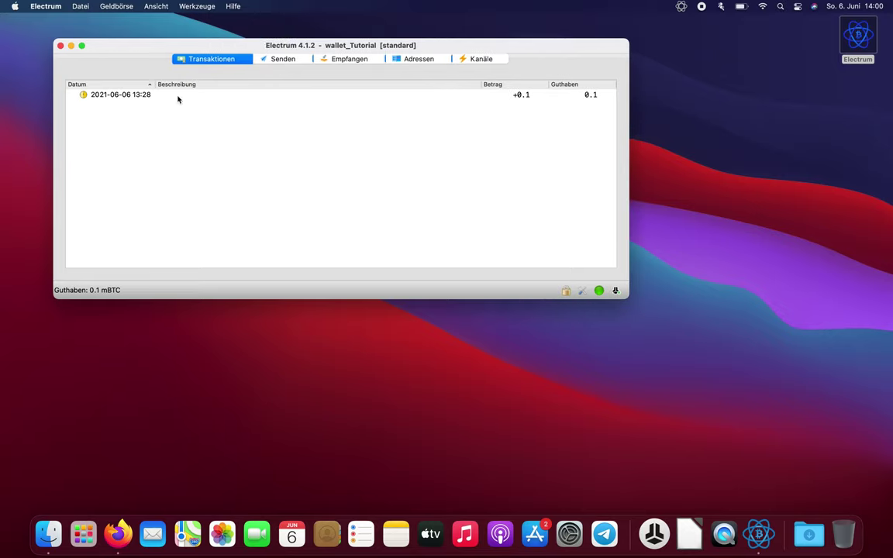
pyautogui.click(108, 98)
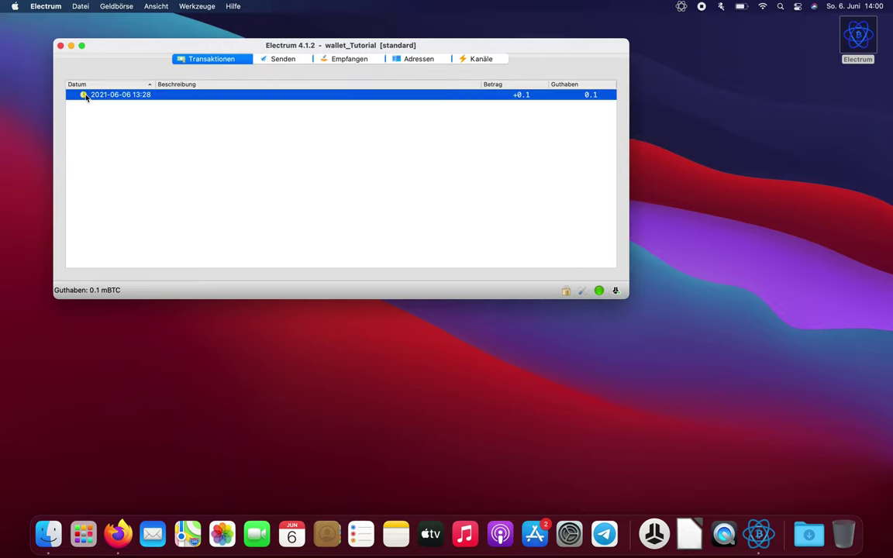
pyautogui.moveTo(86, 96)
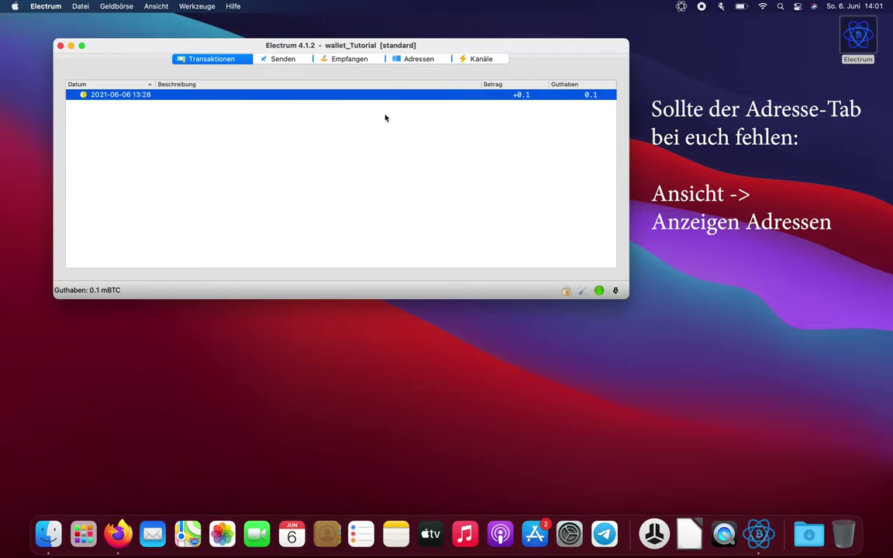
# - Review the Adressen list and select the first address holding 0.1
pyautogui.click(430, 62)
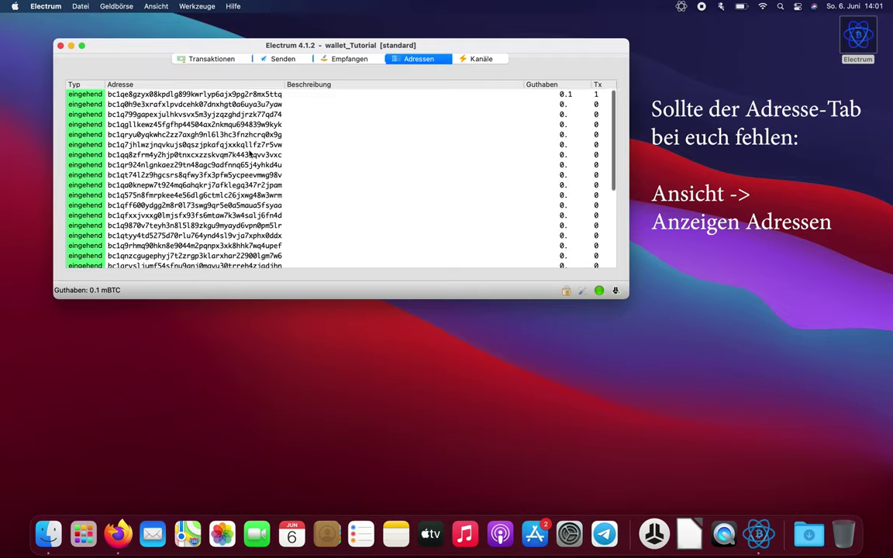
pyautogui.scroll(-5, 249, 154)
pyautogui.scroll(-3, 250, 154)
pyautogui.scroll(2, 249, 155)
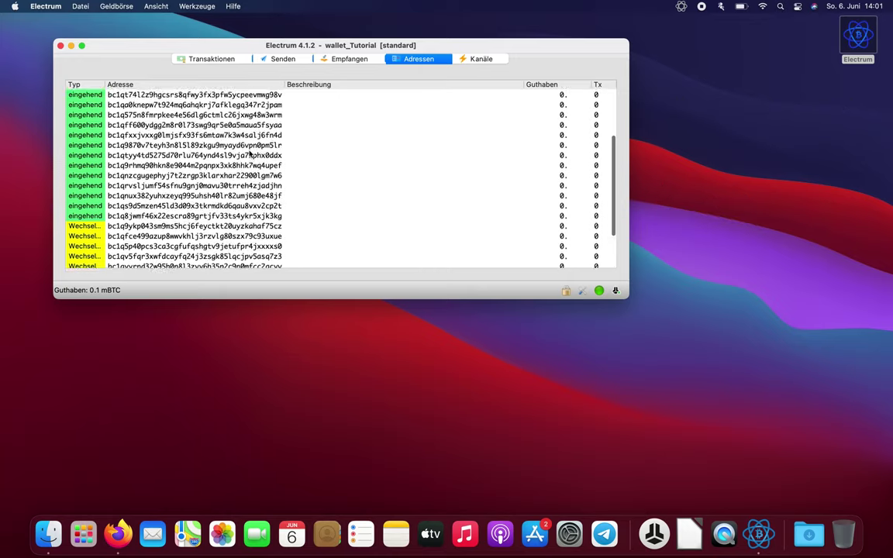
pyautogui.scroll(-2, 250, 155)
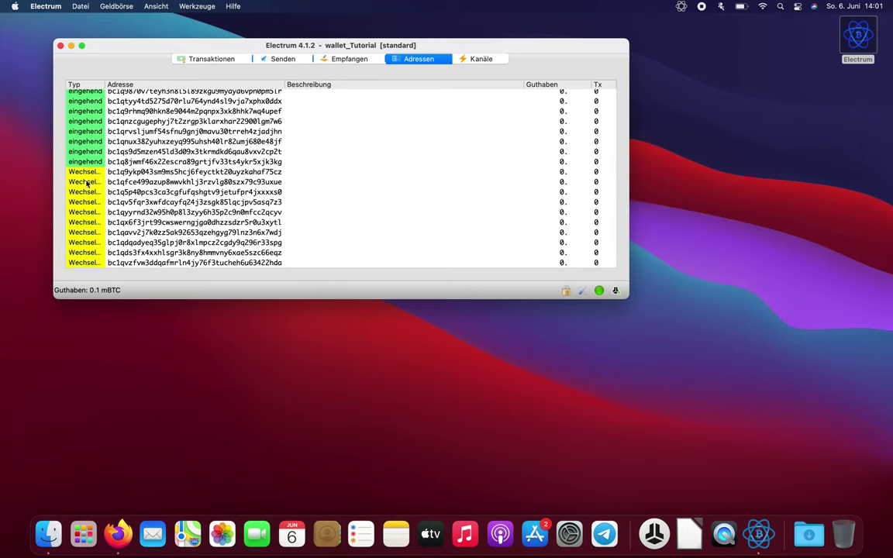
pyautogui.scroll(5, 90, 250)
pyautogui.scroll(2, 90, 250)
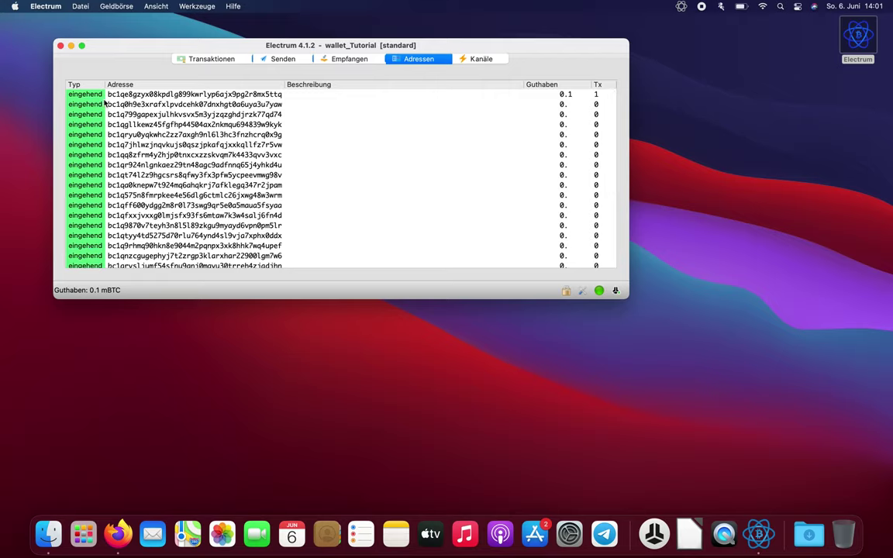
pyautogui.click(504, 94)
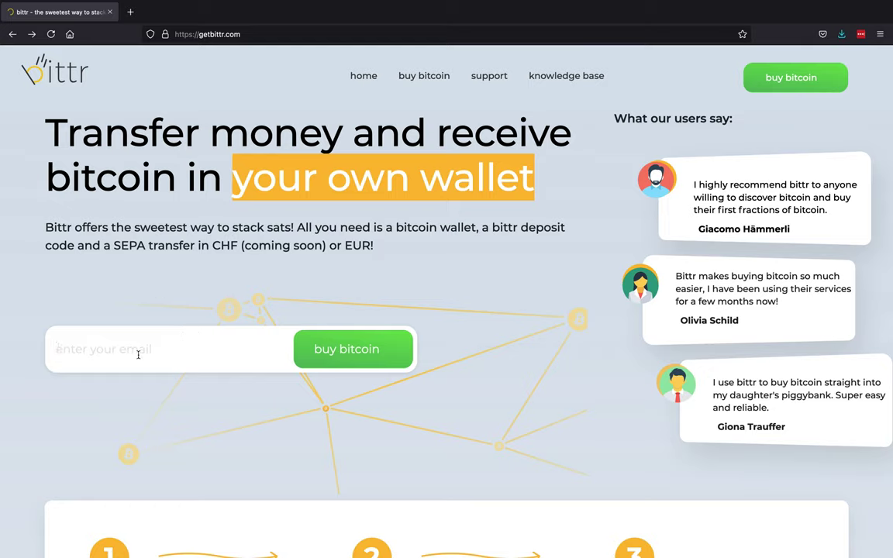
# - Paste the email address into bittr's signup field and start the 'buy bitcoin' order
pyautogui.press('super+v')
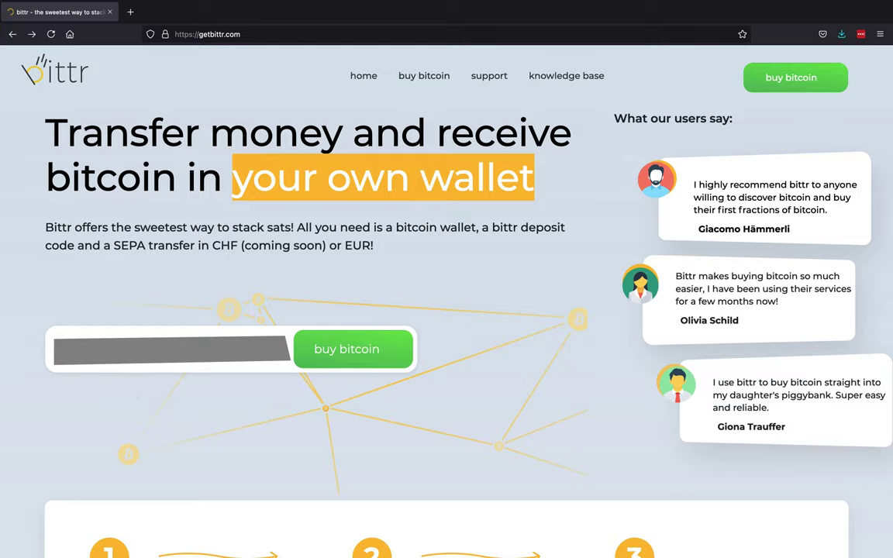
pyautogui.click(329, 354)
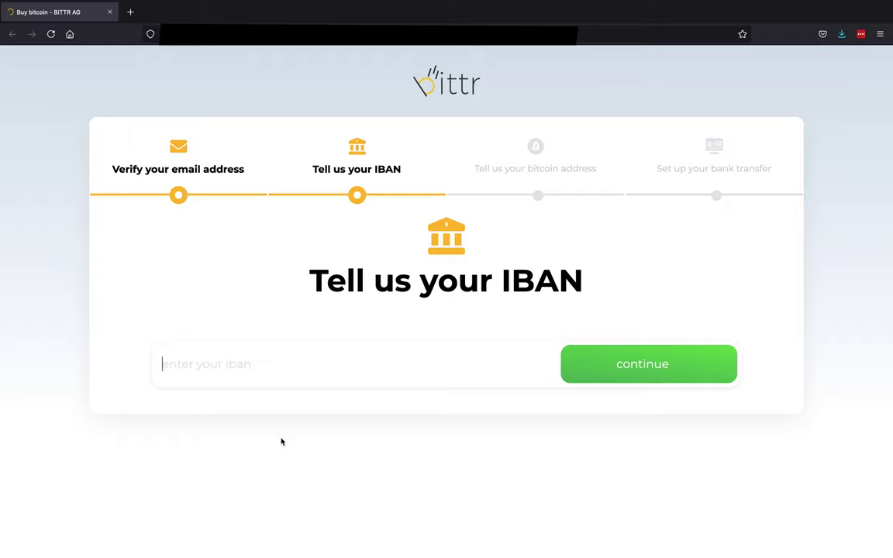
# - Enter the bank account IBAN on the Tell us your IBAN step and submit it
pyautogui.click(281, 363)
pyautogui.write('DE')
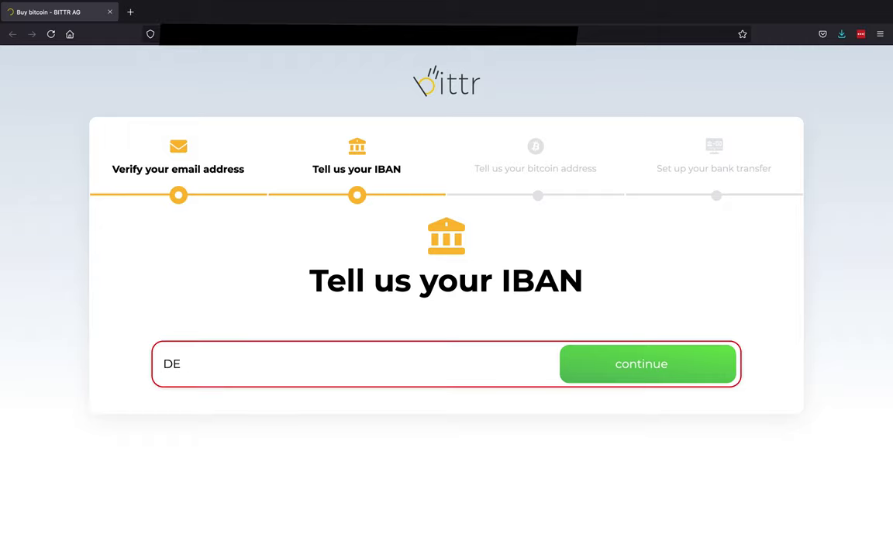
pyautogui.write('12341234123412')
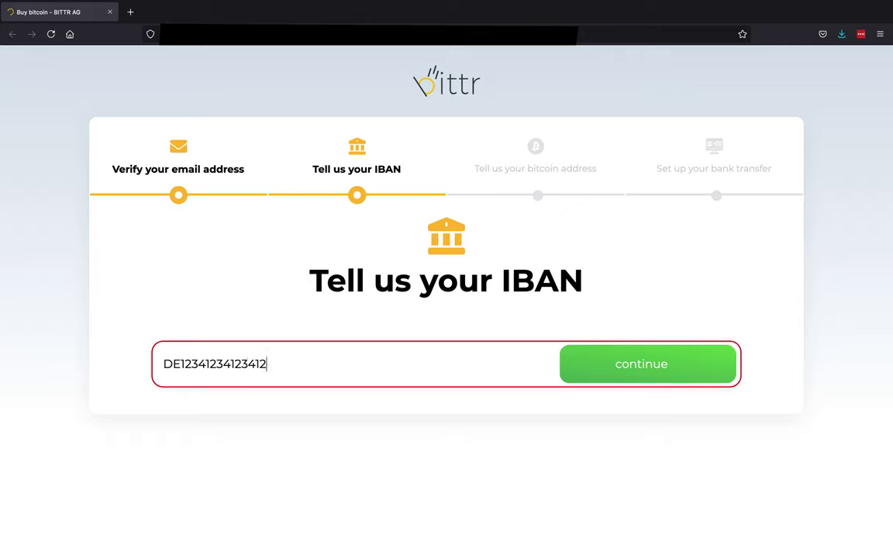
pyautogui.write('34123412')
pyautogui.click(589, 365)
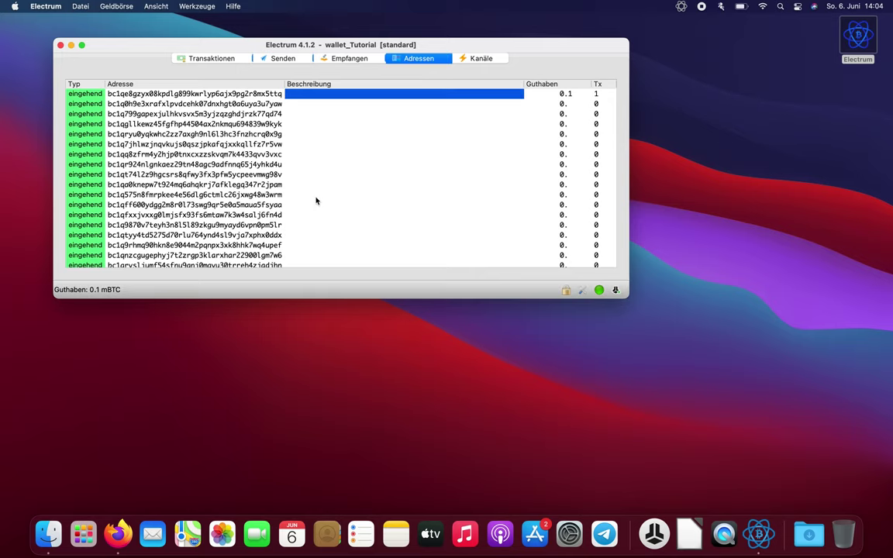
# - Select the first receiving address holding 0.1 mBTC in the wallet_Tutorial address list
pyautogui.click(170, 95)
# - Copy the first receiving address and paste it into bittr's bitcoin address field
pyautogui.rightClick(170, 96)
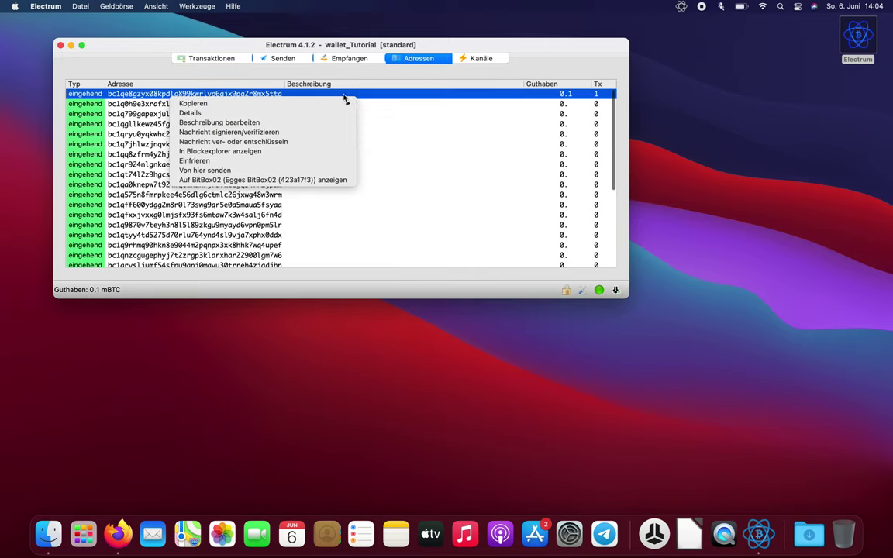
pyautogui.moveTo(341, 103)
pyautogui.click(390, 113)
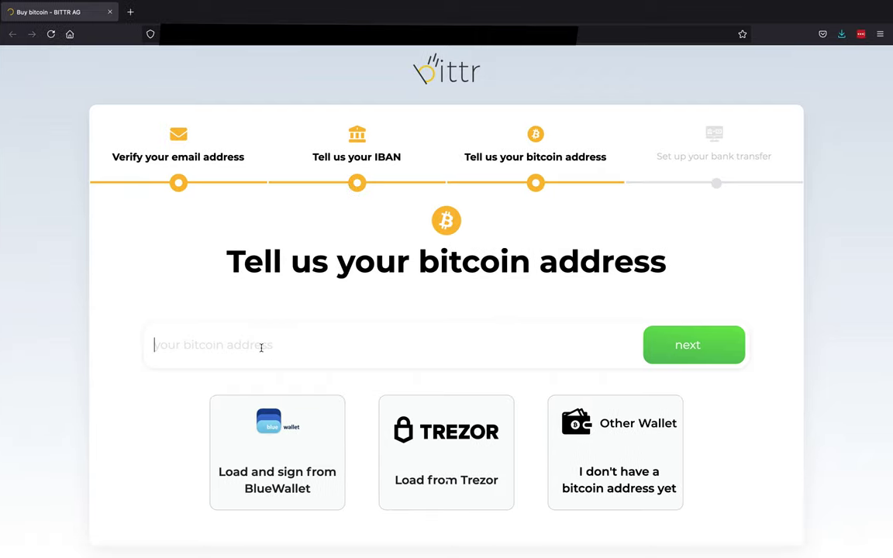
pyautogui.write('bc1qe8gzyx0lkpdjg899kwrlyp6ajx9pg2r8mx5ttq')
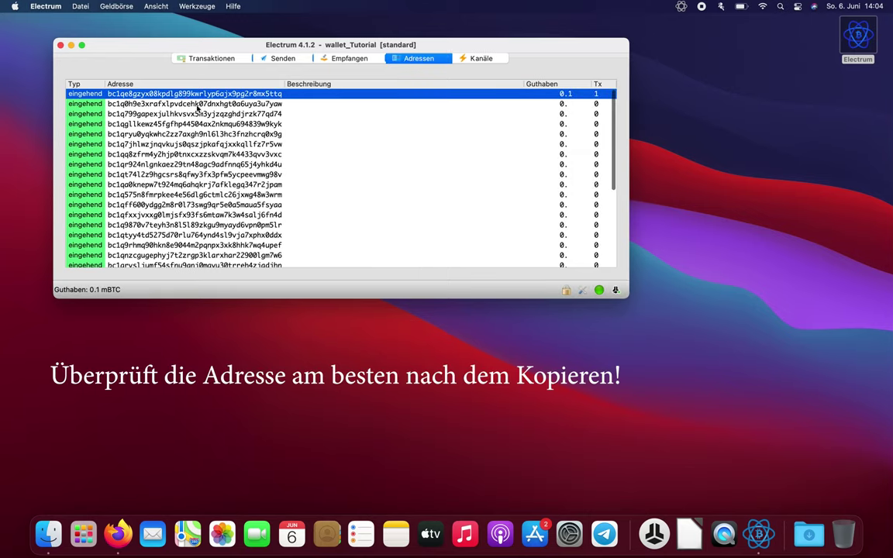
# - Give the first receiving address the description 'Get Bittr'
pyautogui.rightClick(186, 97)
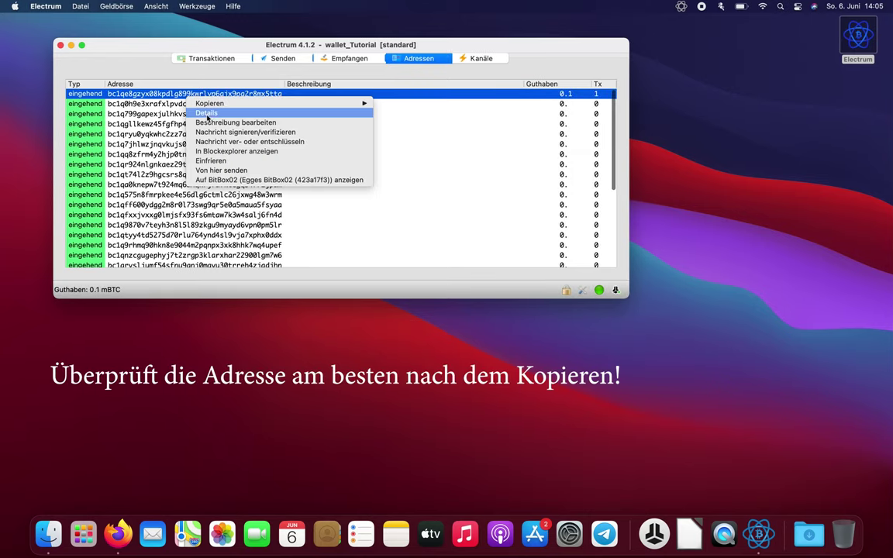
pyautogui.click(208, 123)
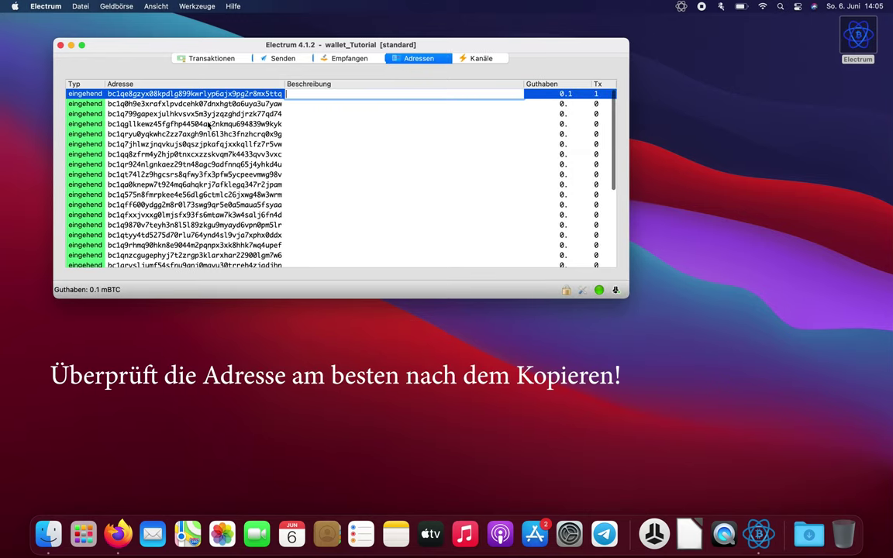
pyautogui.write('Get Bittr')
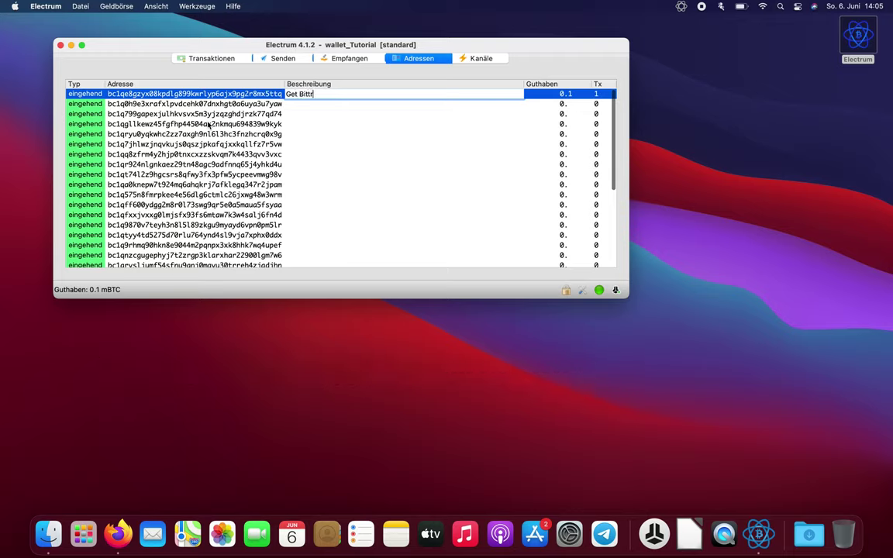
pyautogui.press('Return')
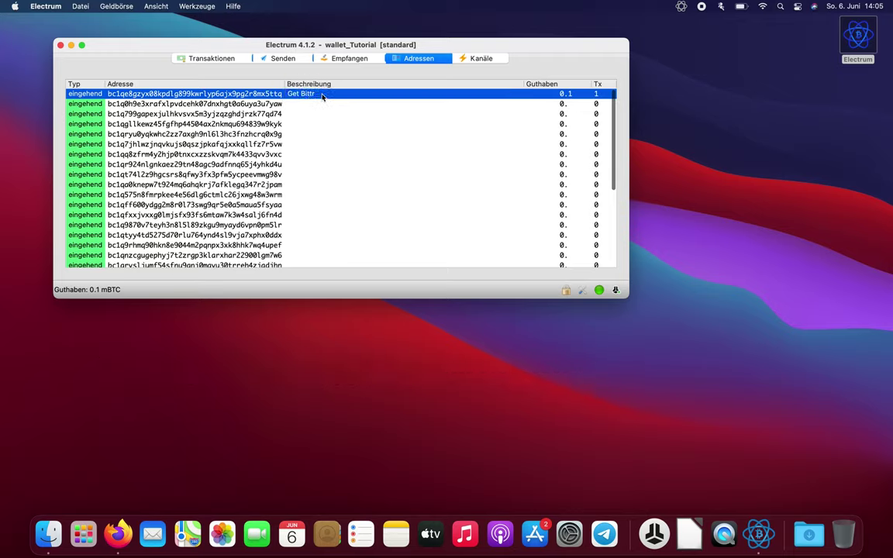
# - Copy the 'Get Bittr' address again and check the pasted address in bittr's field
pyautogui.rightClick(321, 96)
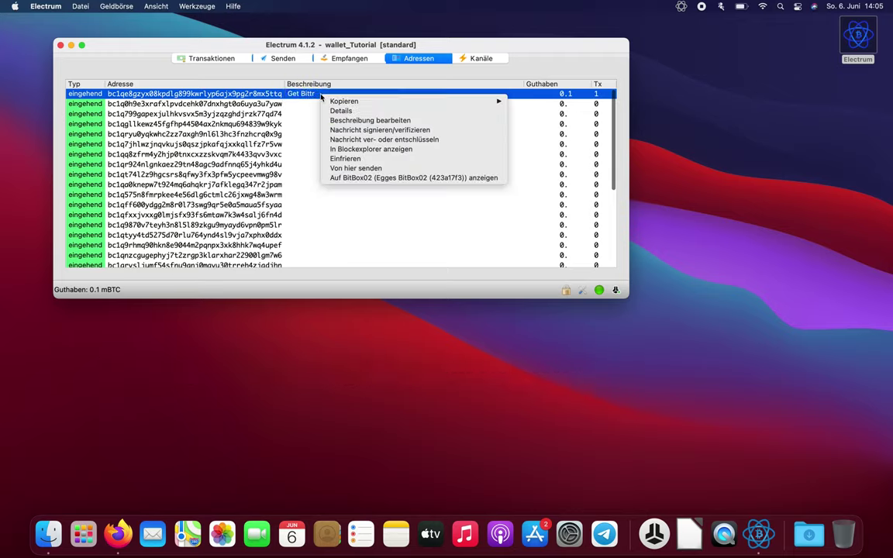
pyautogui.click(232, 98)
pyautogui.rightClick(232, 99)
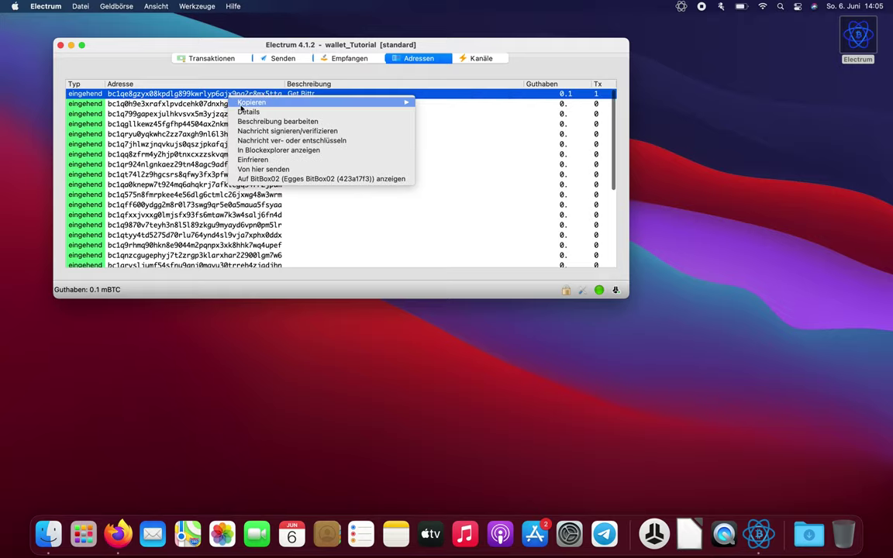
pyautogui.moveTo(403, 103)
pyautogui.click(437, 112)
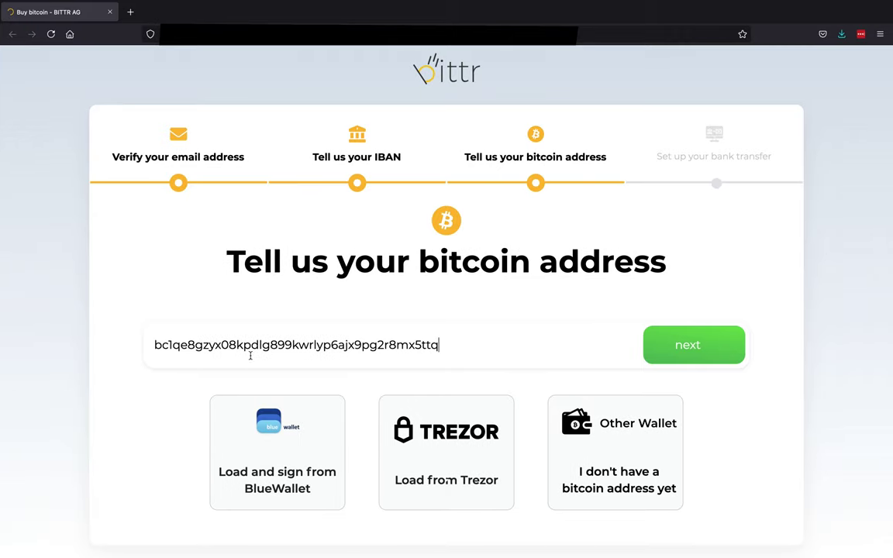
pyautogui.hotkey('ctrl', 'a')
pyautogui.press('Right')
# - Submit the address to bittr and copy the message from the Verify your bitcoin address page
pyautogui.click(670, 348)
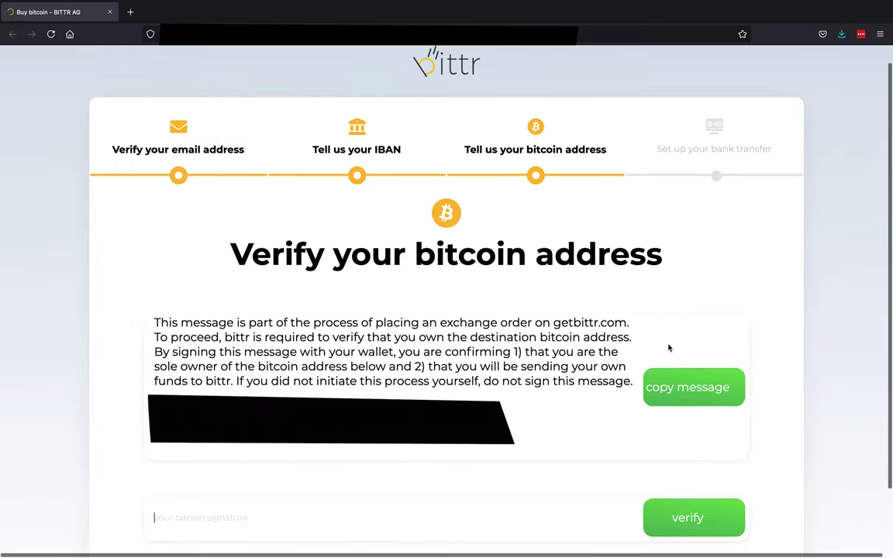
pyautogui.scroll(-1, 589, 341)
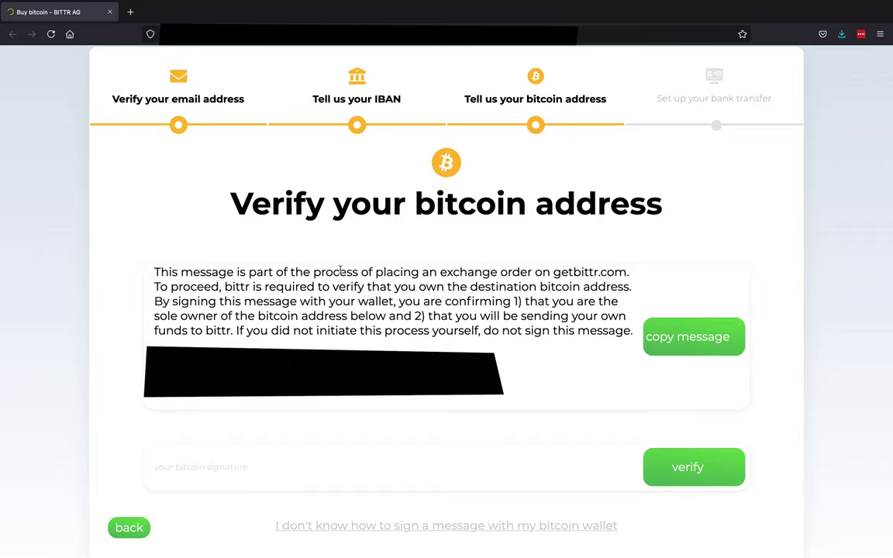
pyautogui.scroll(1, 339, 265)
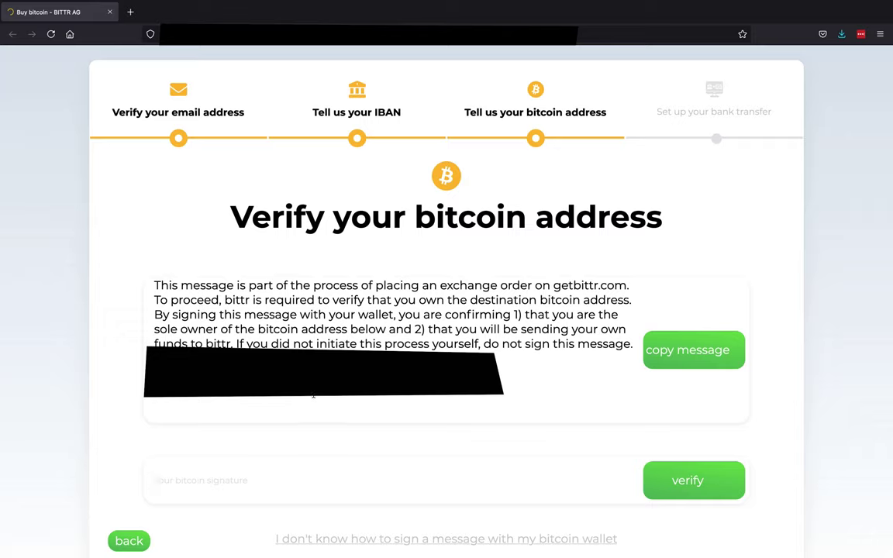
pyautogui.click(659, 351)
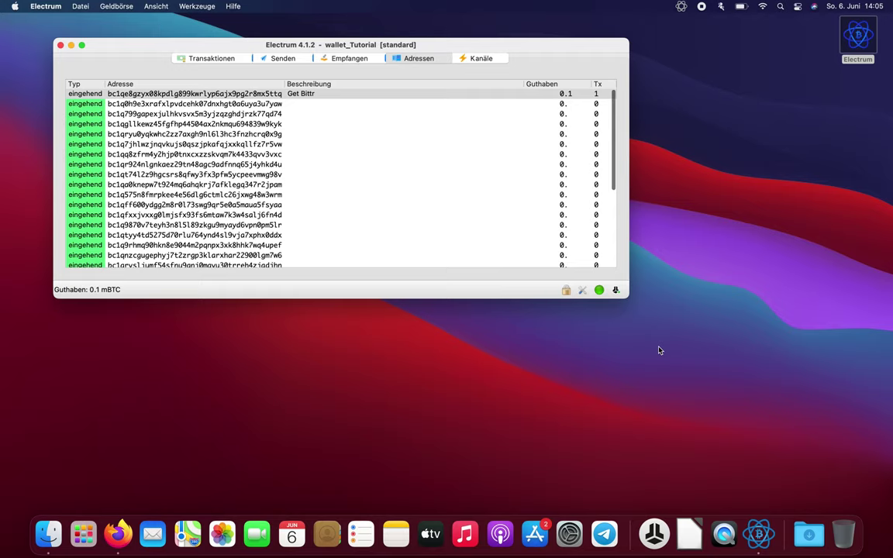
# - Sign bittr's pasted verification message with the Get Bittr address and select the resulting signature
pyautogui.rightClick(211, 96)
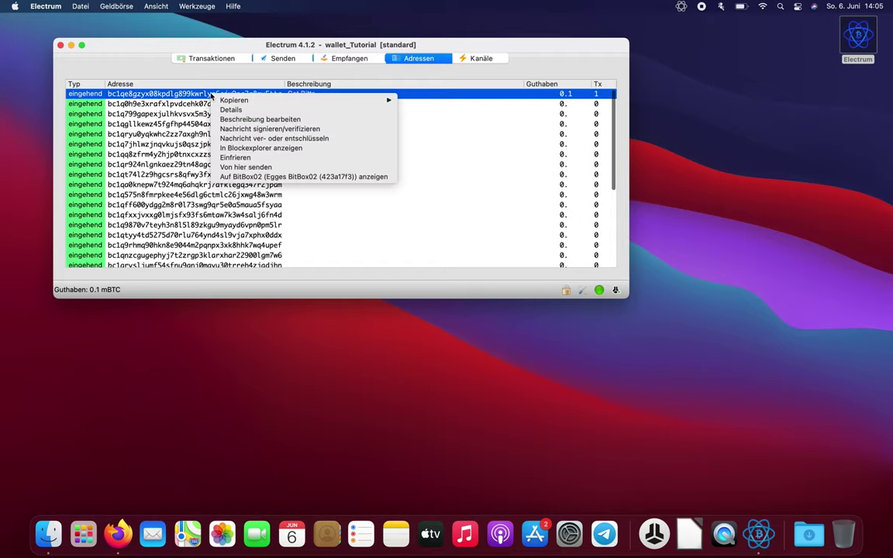
pyautogui.click(237, 130)
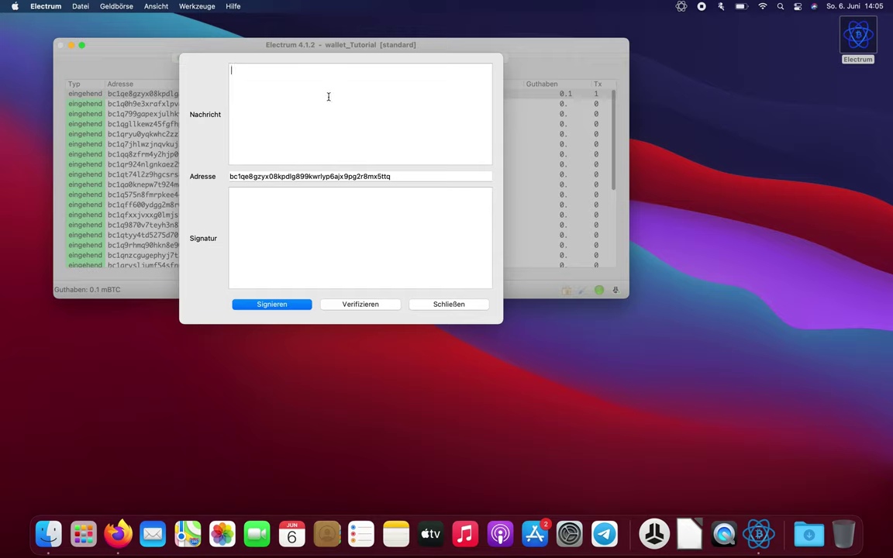
pyautogui.press('super+v')
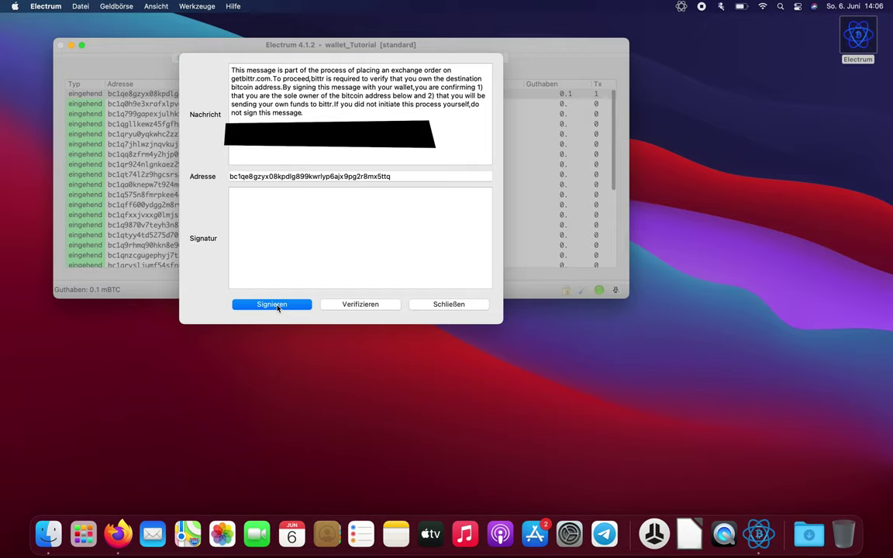
pyautogui.click(278, 305)
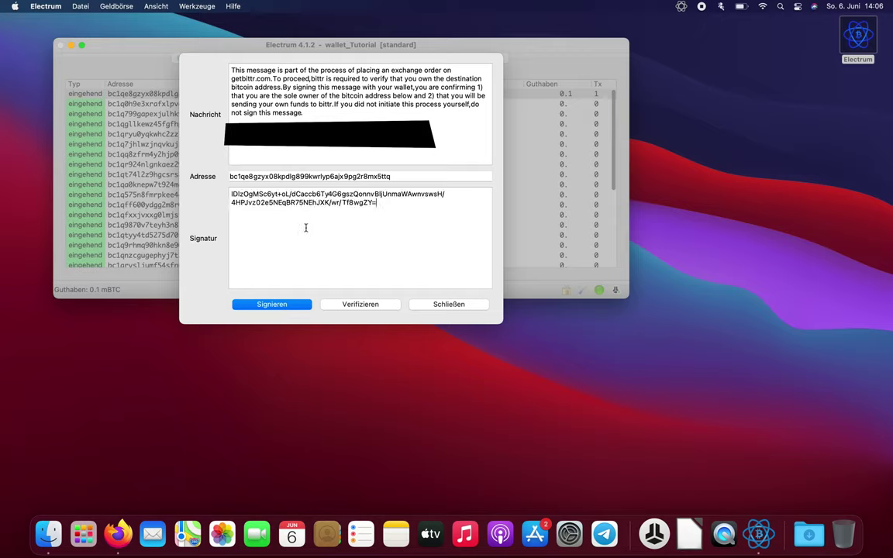
pyautogui.press('super+a')
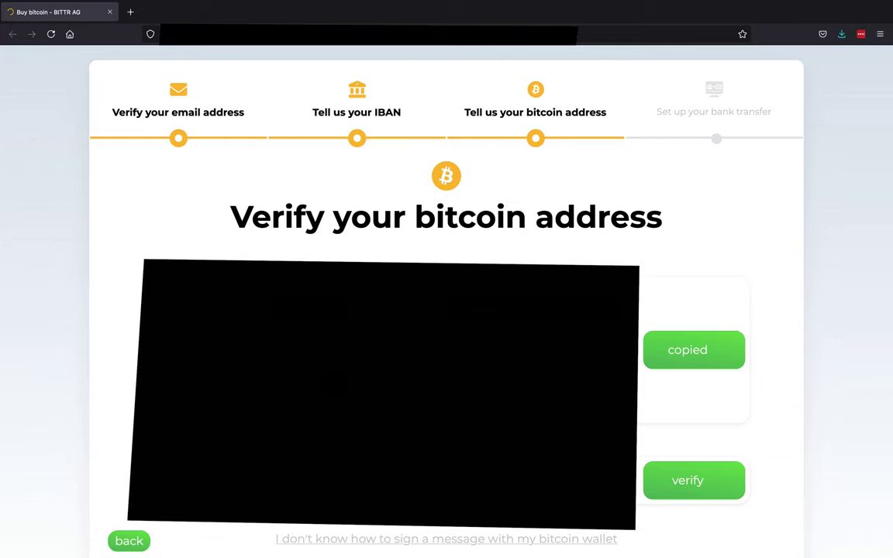
# - Submit the pasted signature to bittr for verification, reaching the bank transfer setup page
pyautogui.scroll(-1, 604, 372)
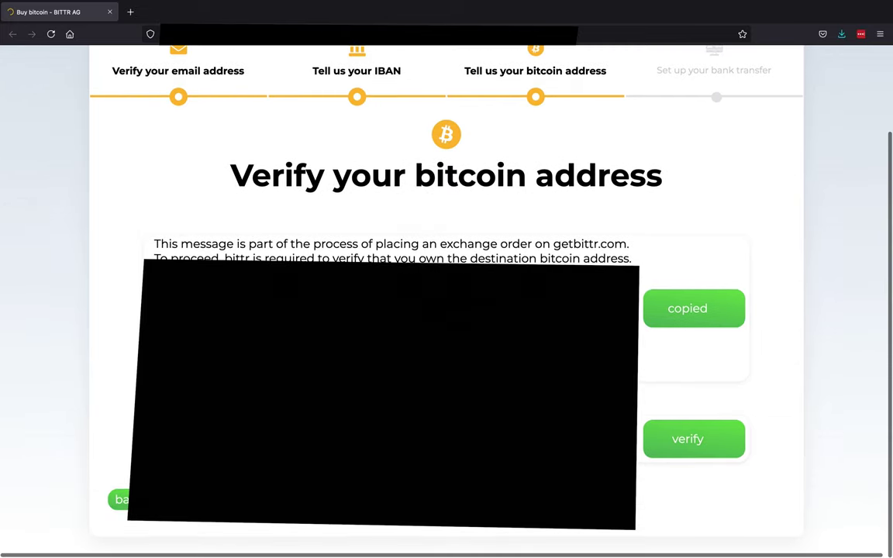
pyautogui.click(687, 439)
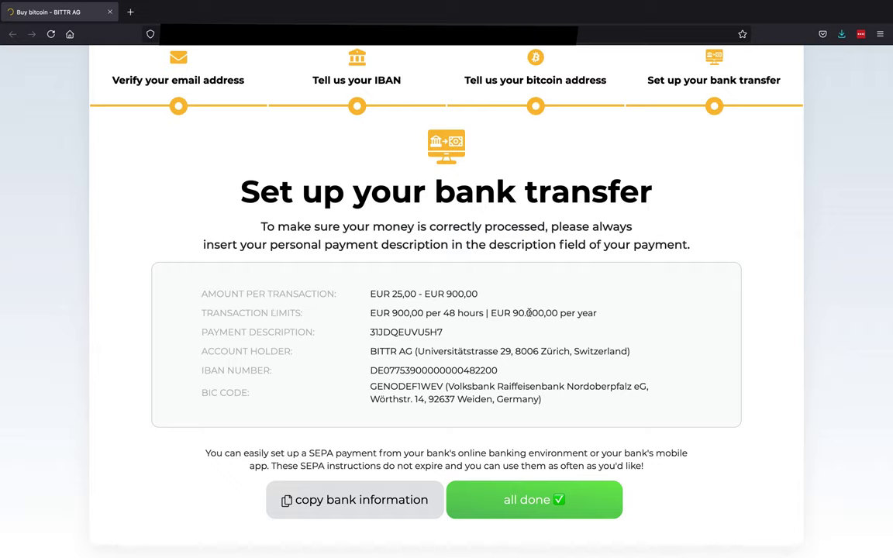
pyautogui.scroll(-1, 529, 312)
pyautogui.doubleClick(411, 323)
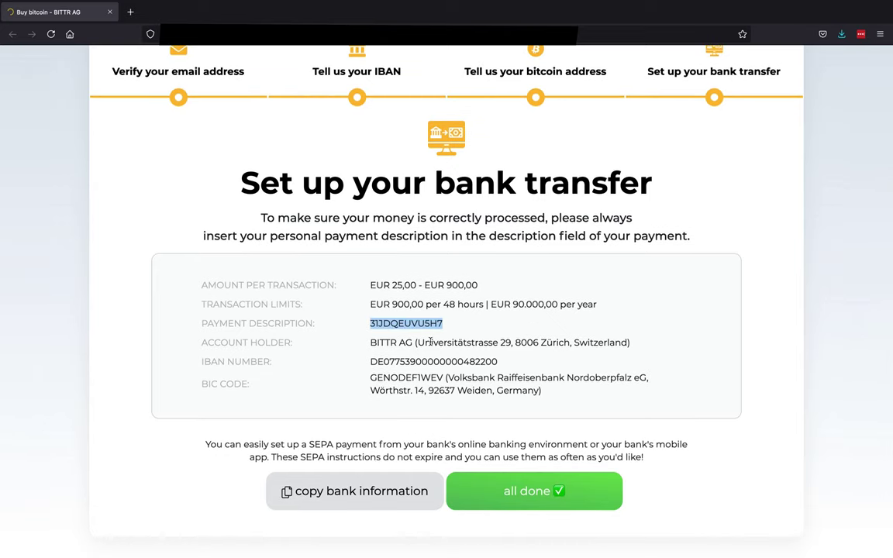
pyautogui.moveTo(369, 342); pyautogui.dragTo(532, 365)
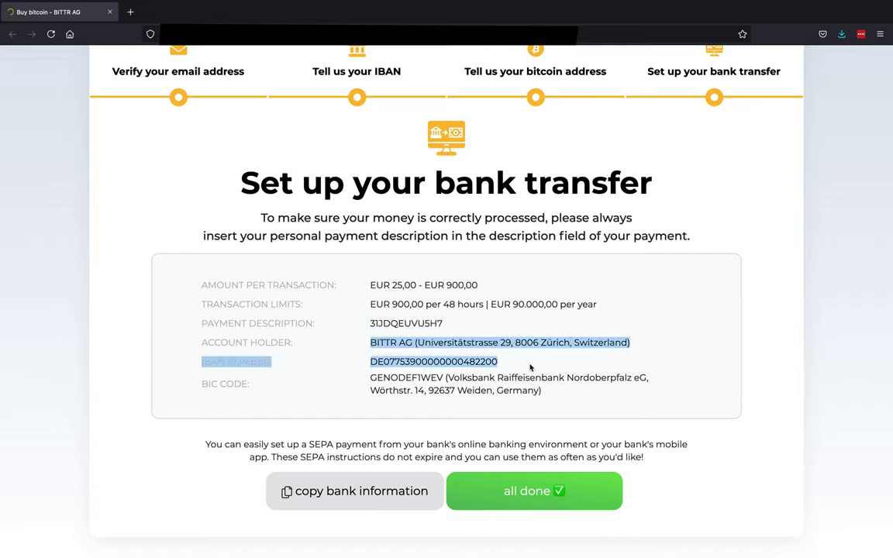
pyautogui.click(506, 362)
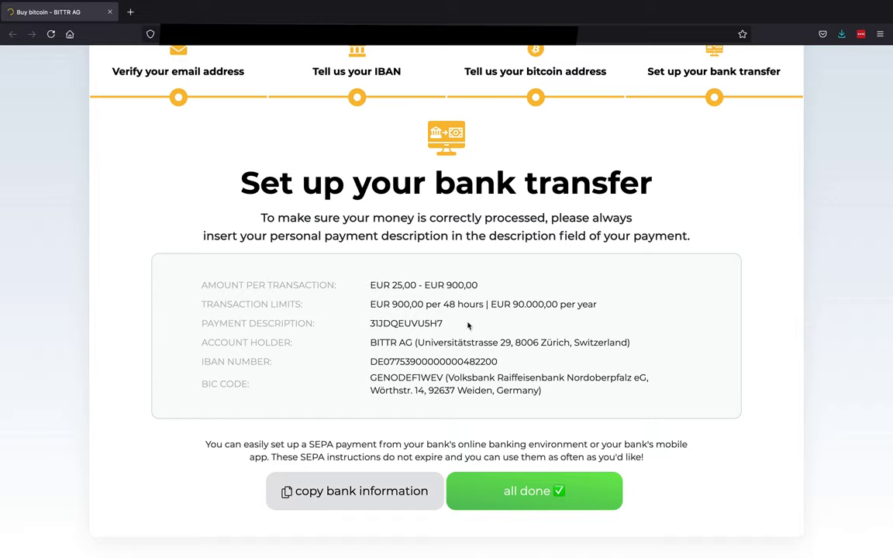
pyautogui.scroll(1, 468, 326)
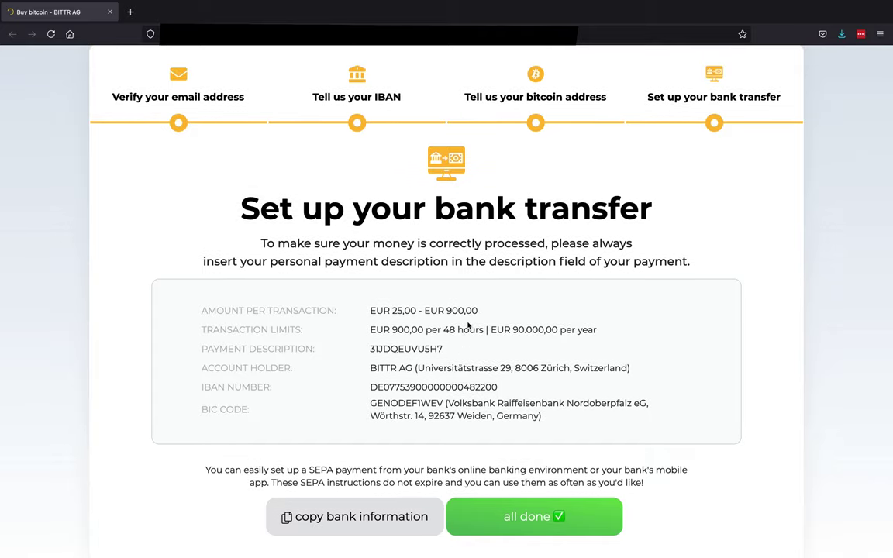